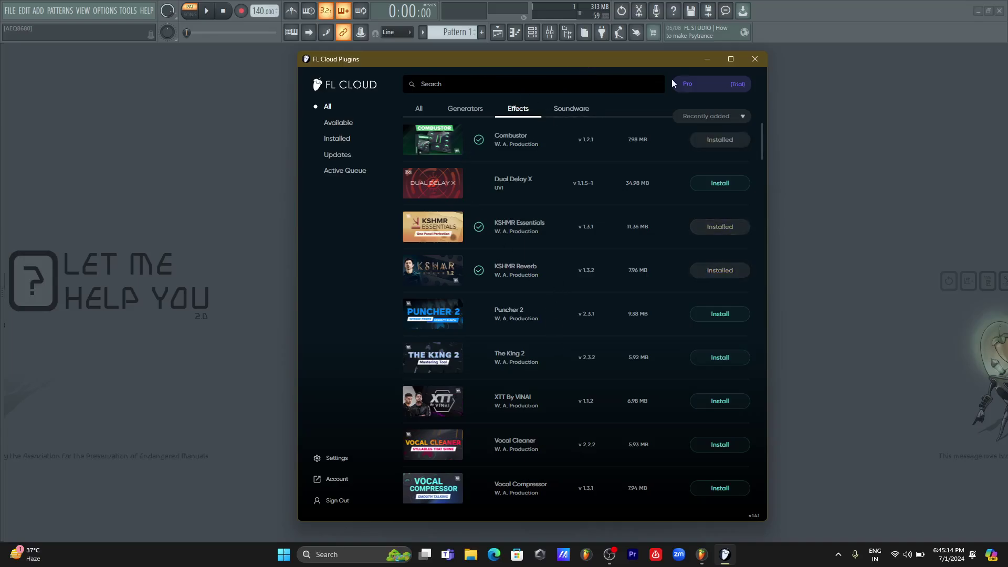
Step: Close the FL Cloud Plugins window and open the effect list for the Master mixer track's first slot
click(754, 60)
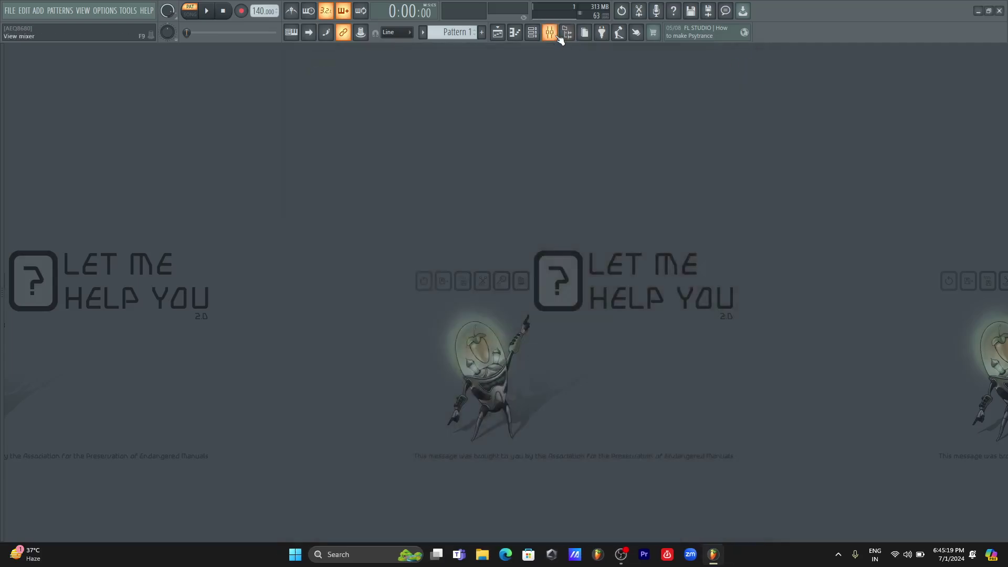
click(550, 32)
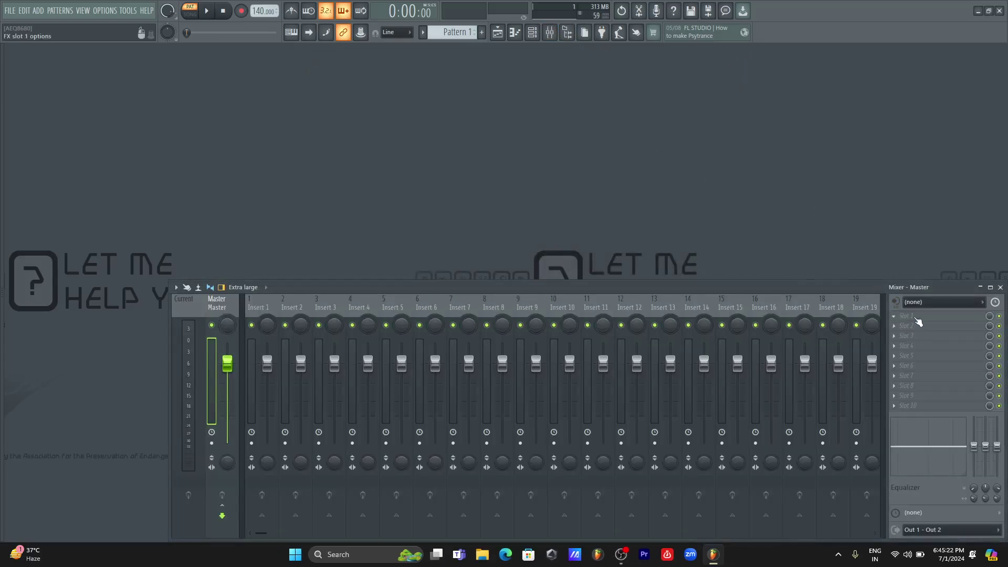
click(915, 318)
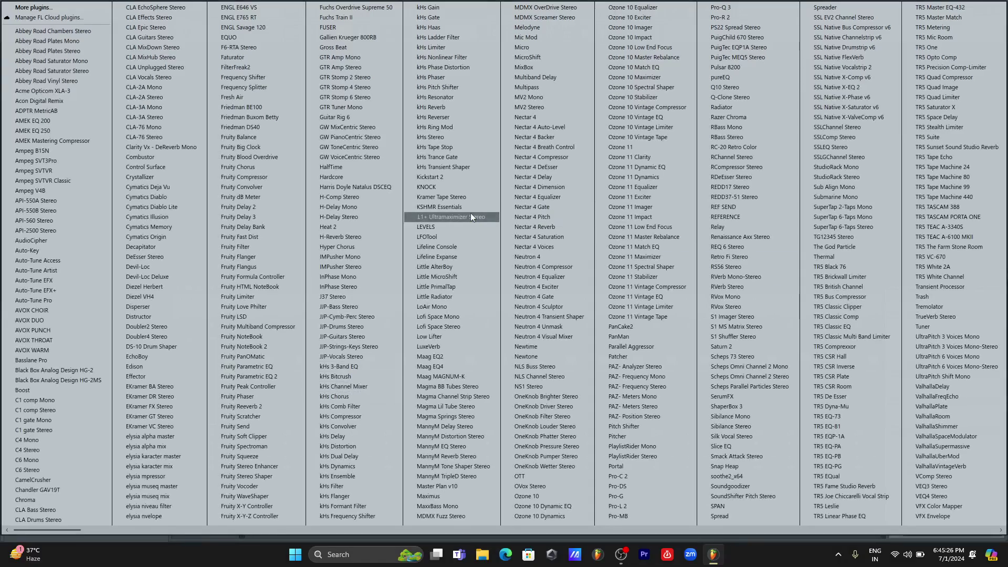
Step: Look through the effects beginning with K for KSHMR Reverb and close the list
key(k)
key(k)
key(k)
key(k)
key(k)
key(k)
key(k)
key(k)
key(k)
key(k)
key(k)
key(k)
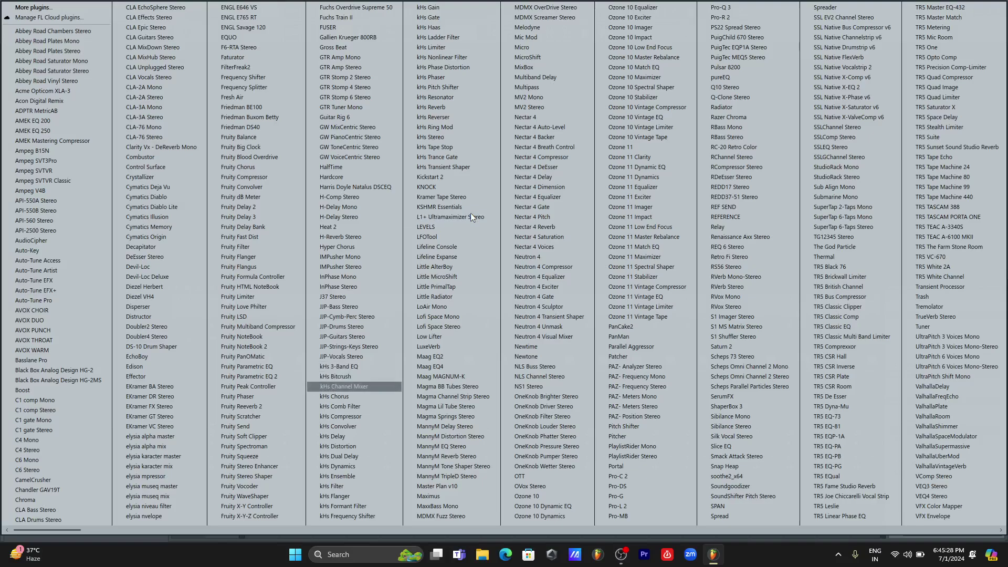
key(k)
key(k)
key(k)
key(k)
key(k)
key(k)
key(k)
key(k)
key(k)
key(k)
key(k)
key(k)
key(k)
key(k)
key(k)
key(k)
key(k)
key(k)
key(k)
key(k)
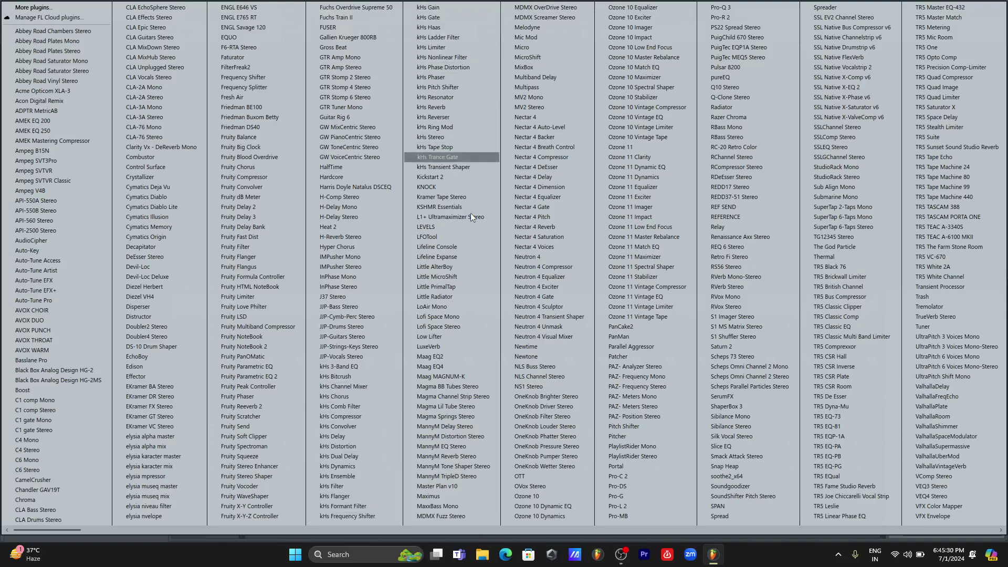
key(k)
key(k)
key(k)
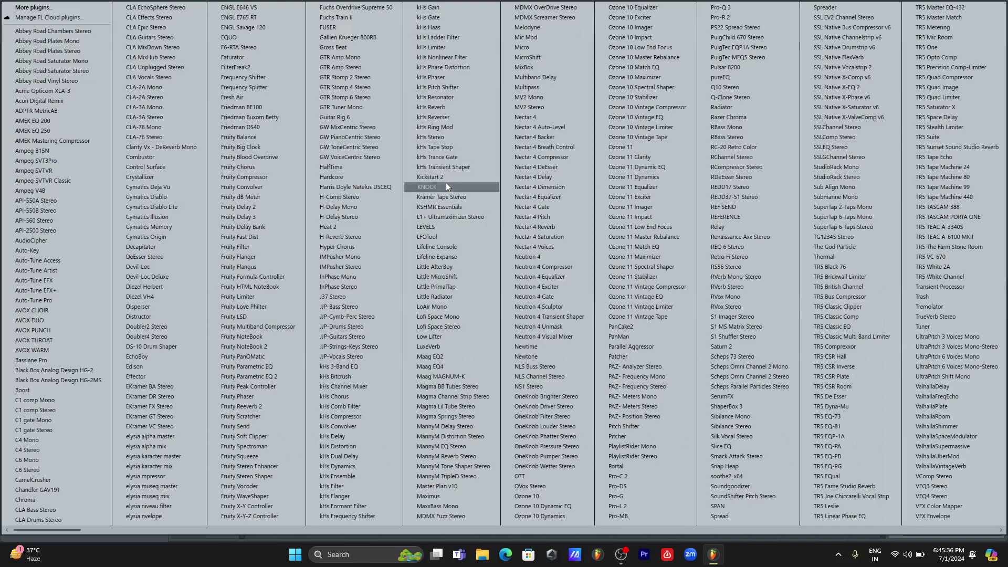
click(754, 561)
Step: Search all effect plugins for "ks", load KSHMR Reverb into the Master's first slot and close its window
click(907, 314)
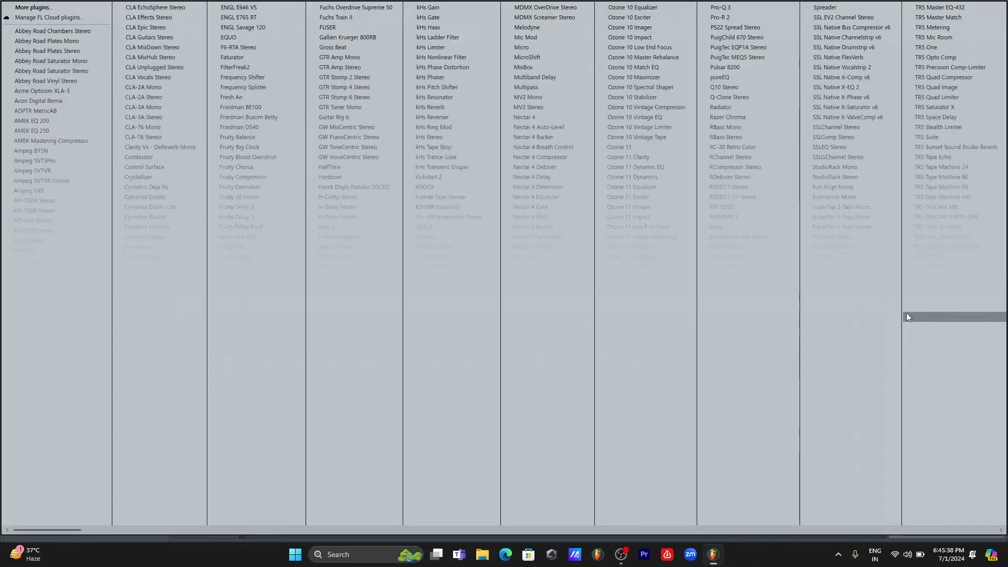
click(33, 7)
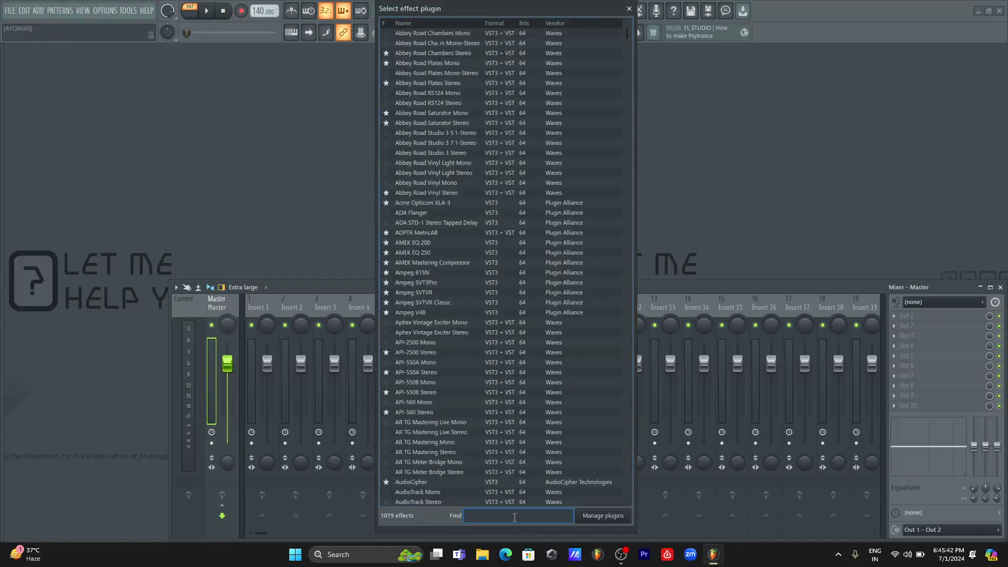
text(ks)
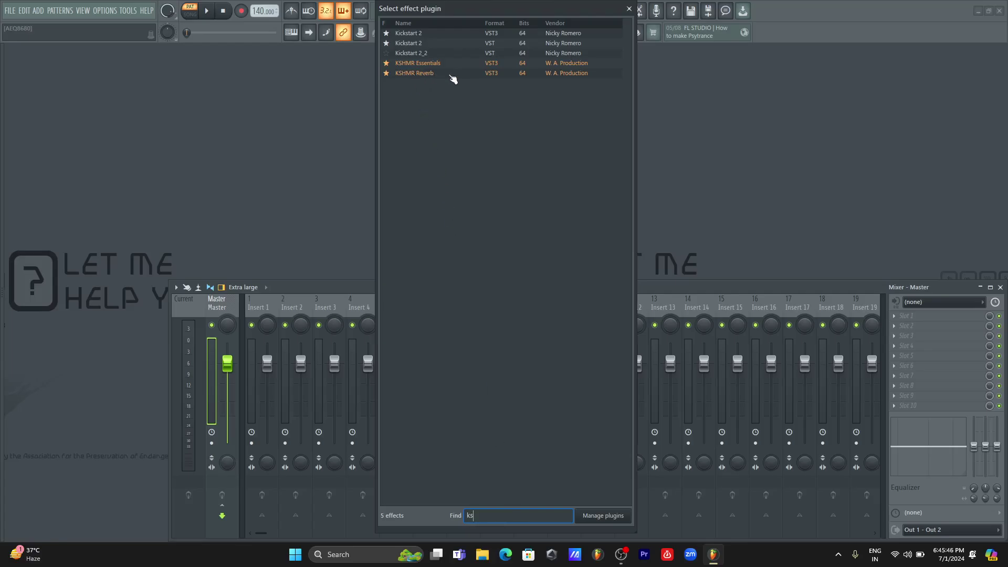
double_click(450, 75)
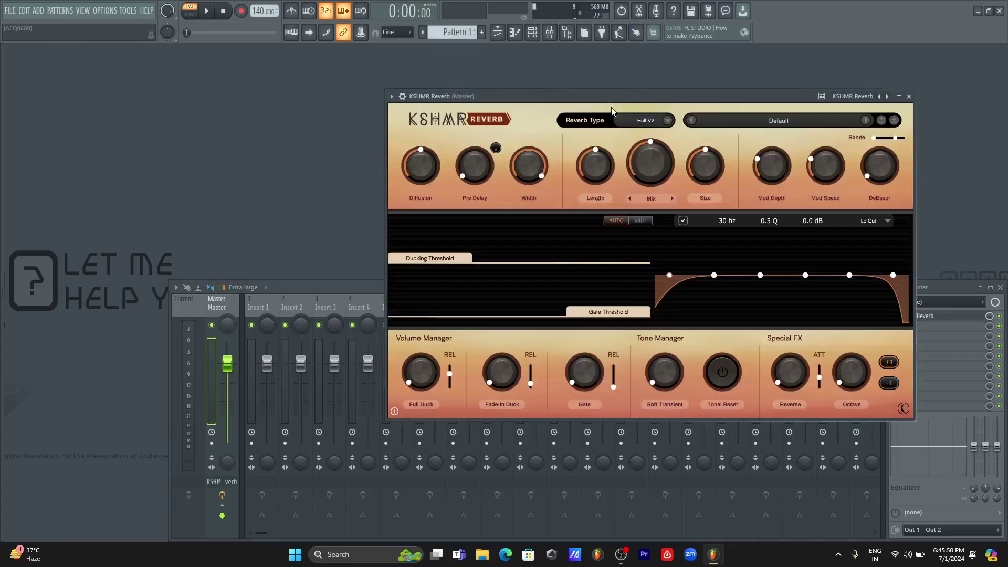
drag(641, 95, 600, 97)
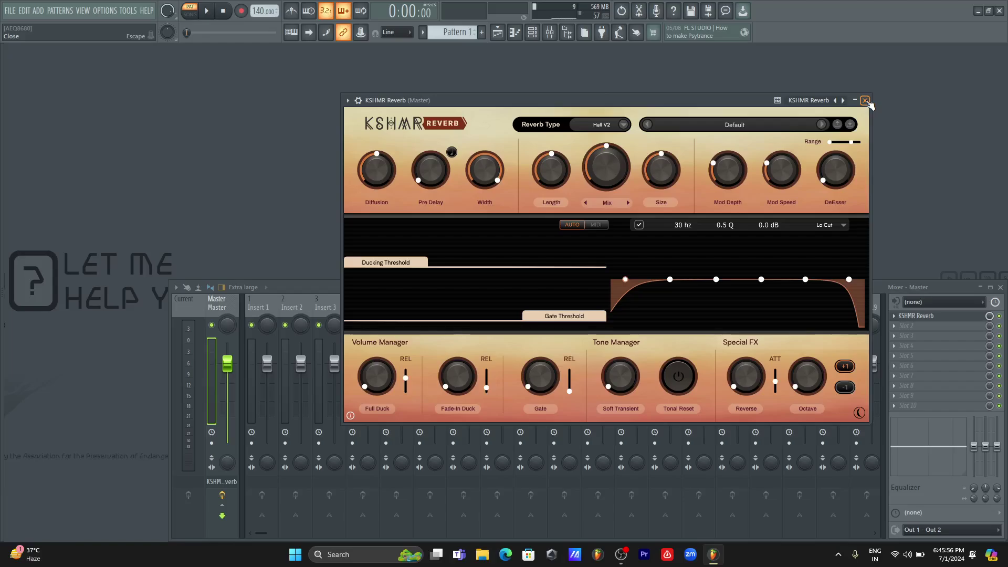
click(865, 101)
Step: Show the playlist and browser, then open the Guitar_Sample folder inside the PUNJABI sample folder
click(497, 32)
click(2, 304)
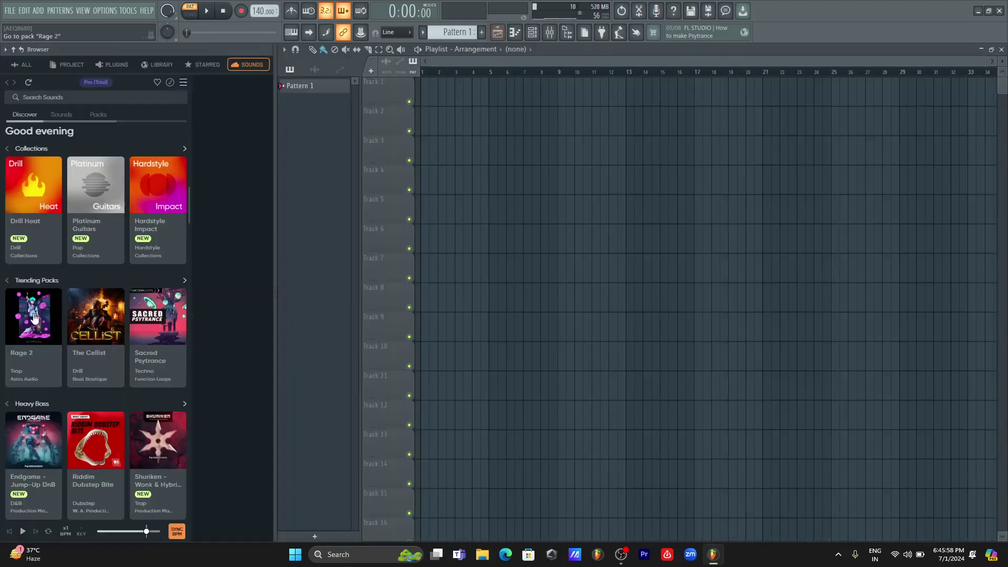
click(21, 65)
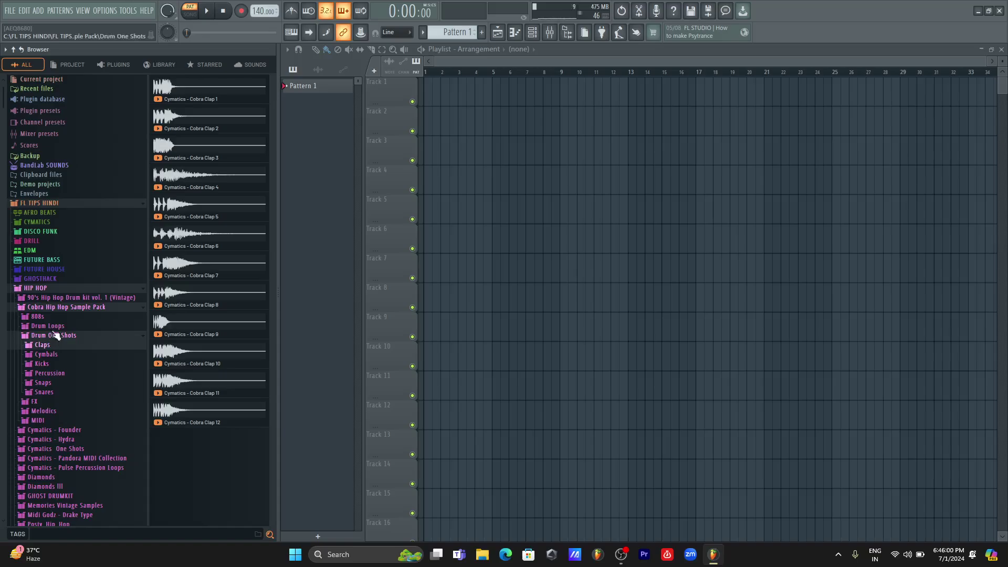
click(39, 288)
scroll(51, 355, down, 2)
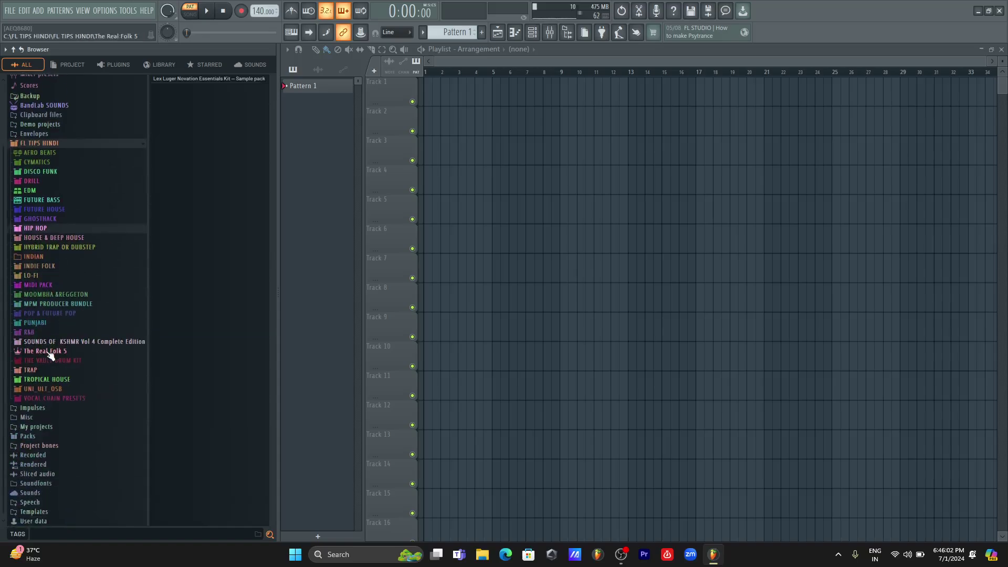
click(46, 325)
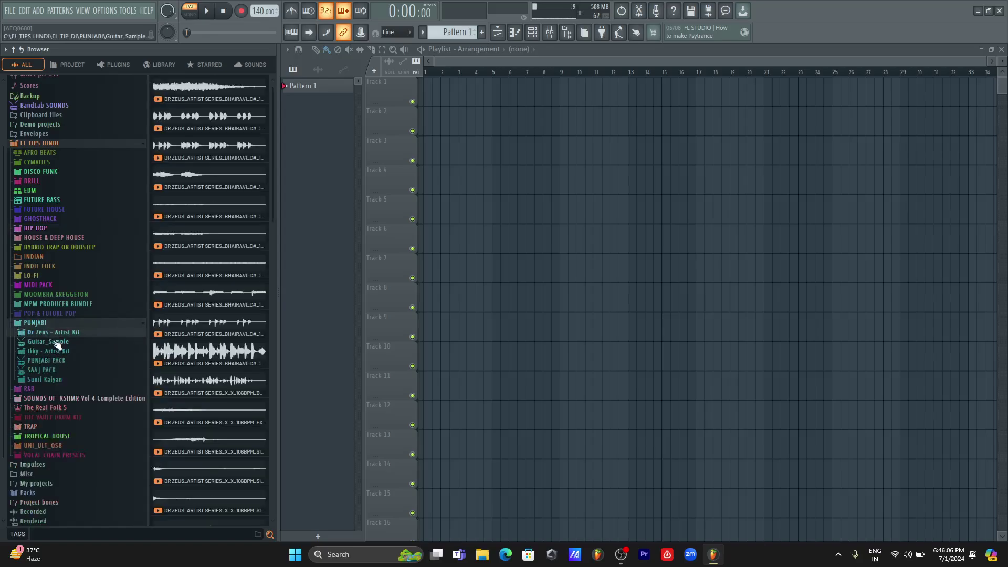
click(58, 343)
Step: Preview a few guitar samples and place Gunna_guitar_198_BPM at the start of playlist Track 1
click(185, 291)
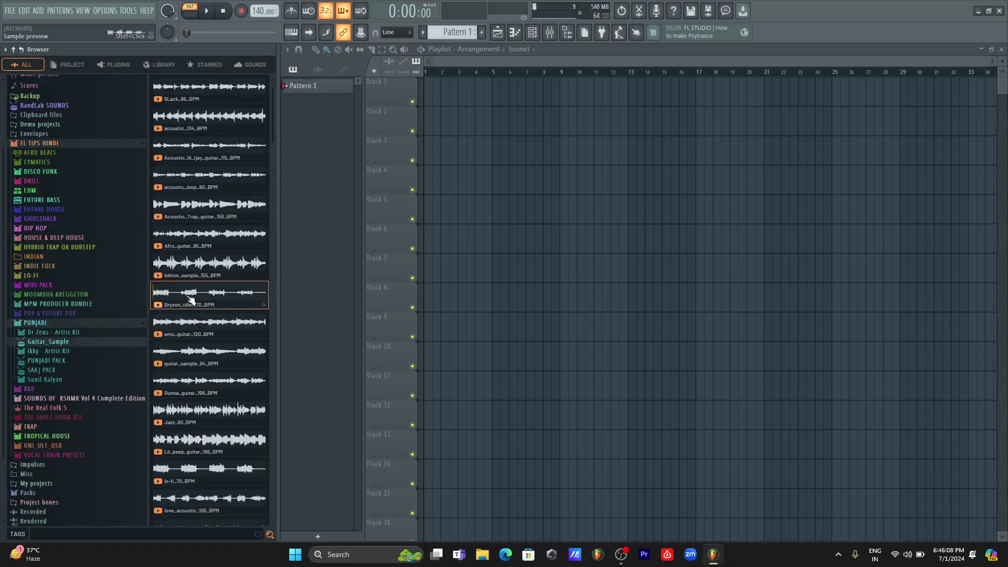
click(184, 272)
click(187, 236)
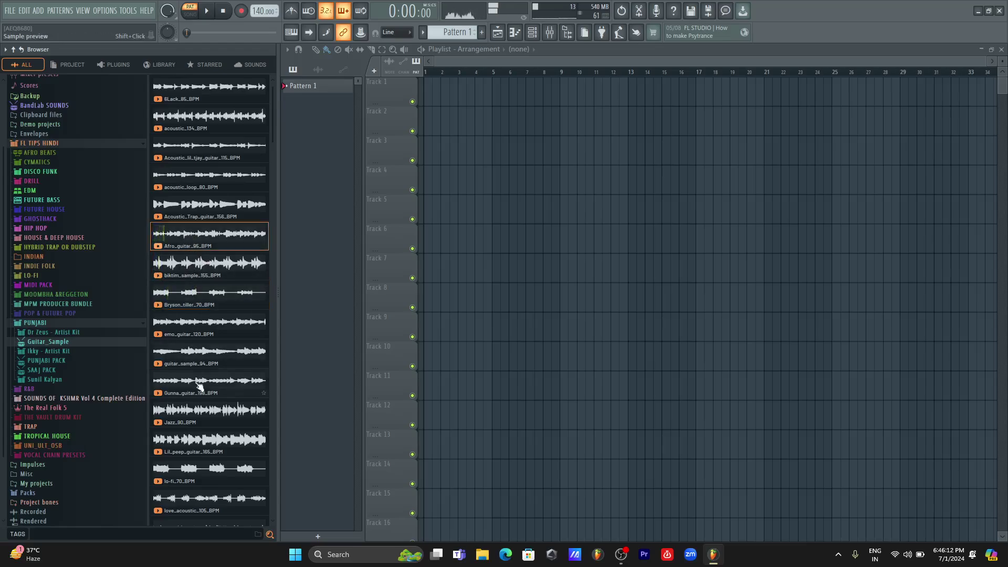
drag(188, 389, 134, 95)
click(462, 307)
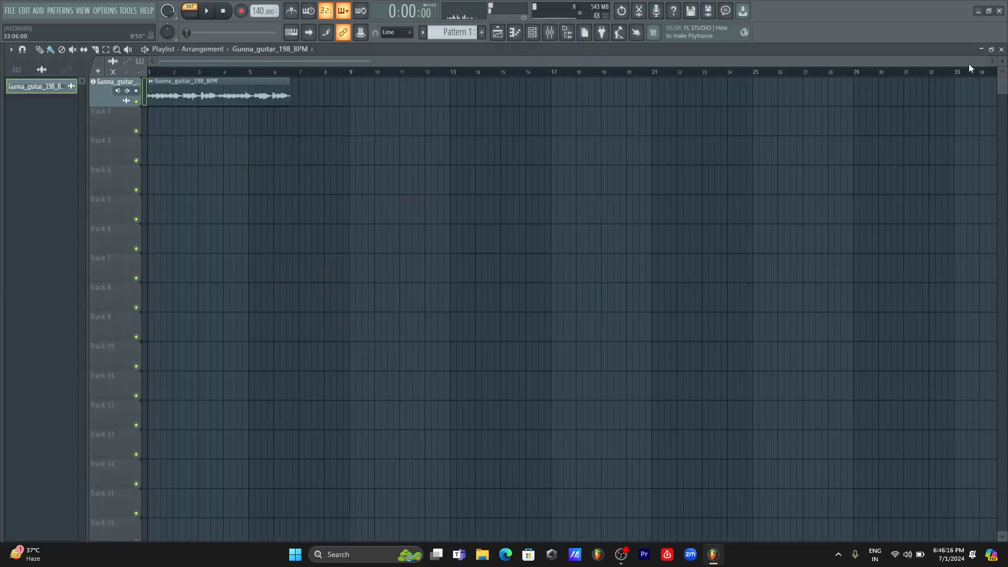
drag(986, 62, 549, 62)
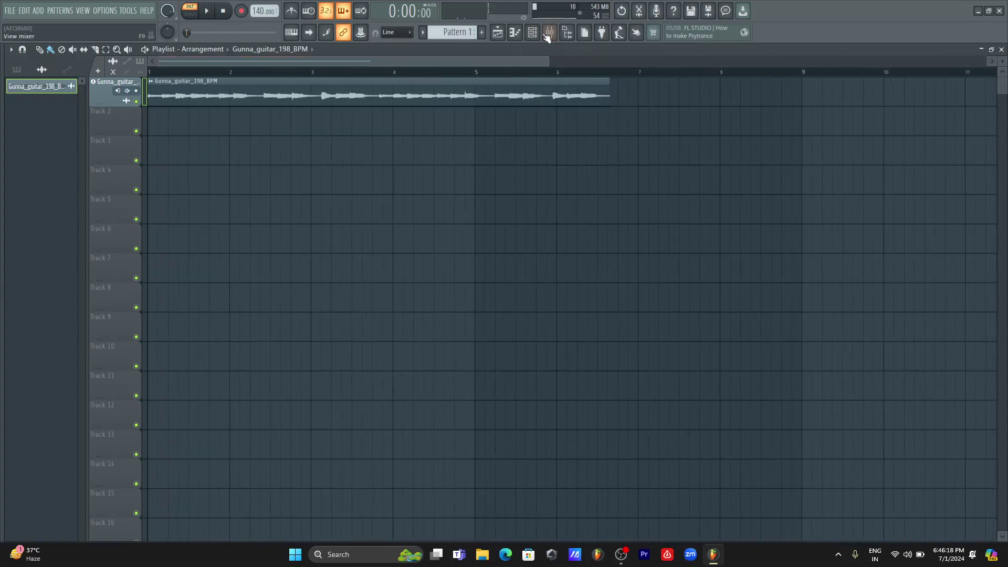
Step: Check the Master track's effect slots in the mixer and hide the mixer
click(549, 34)
click(218, 399)
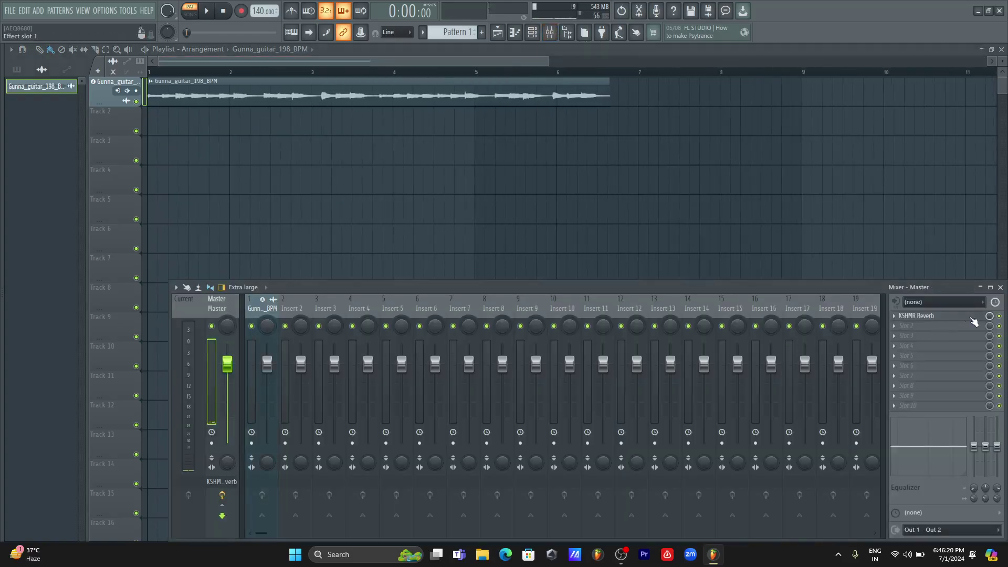
click(550, 32)
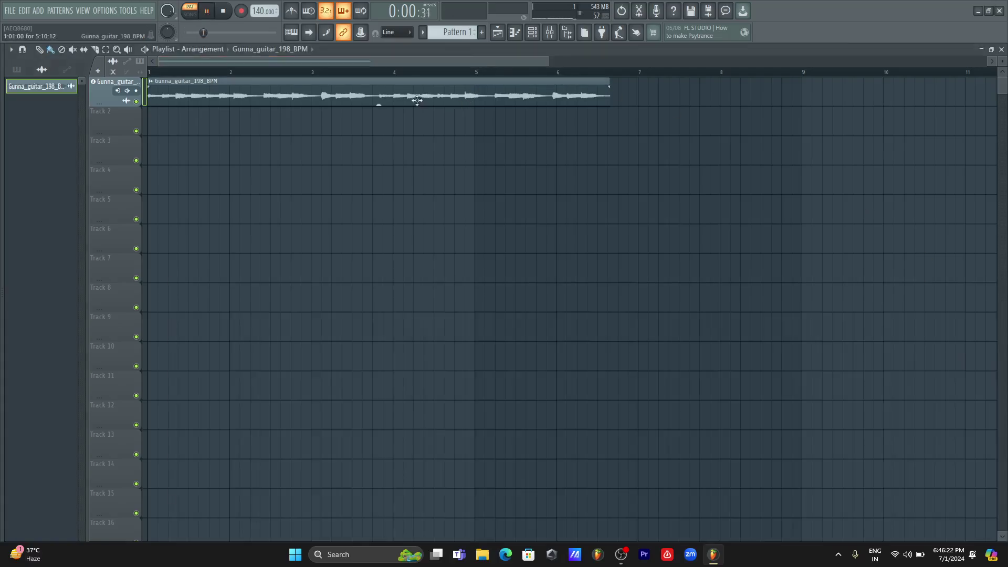
Step: Start playback in song mode and open the guitar clip's channel settings
click(190, 14)
key(space)
double_click(387, 90)
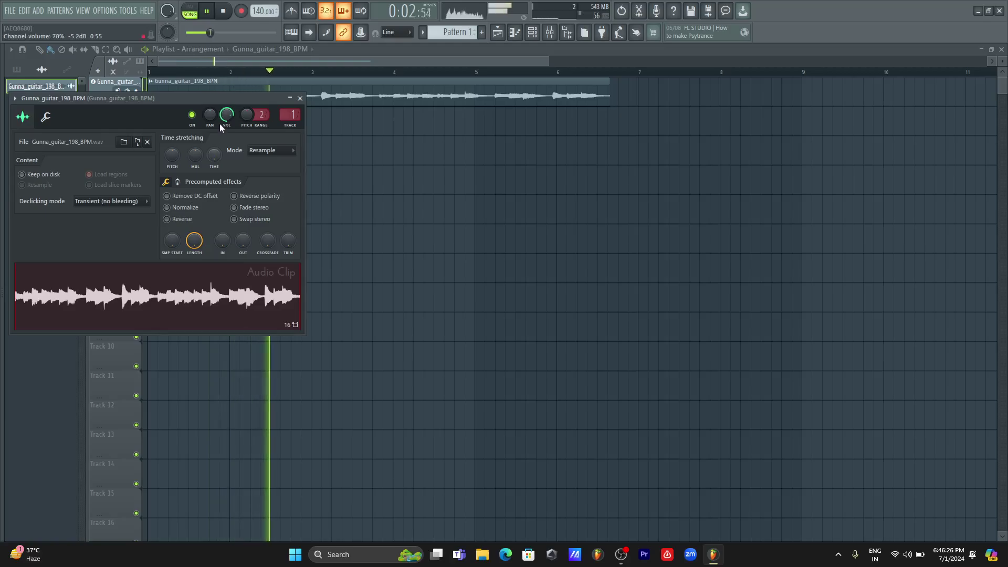
Step: Time-stretch the guitar clip in Auto mode so it ends at bar 8, and stop playback
drag(231, 98, 517, 167)
drag(499, 224, 499, 199)
right_click(457, 227)
click(473, 233)
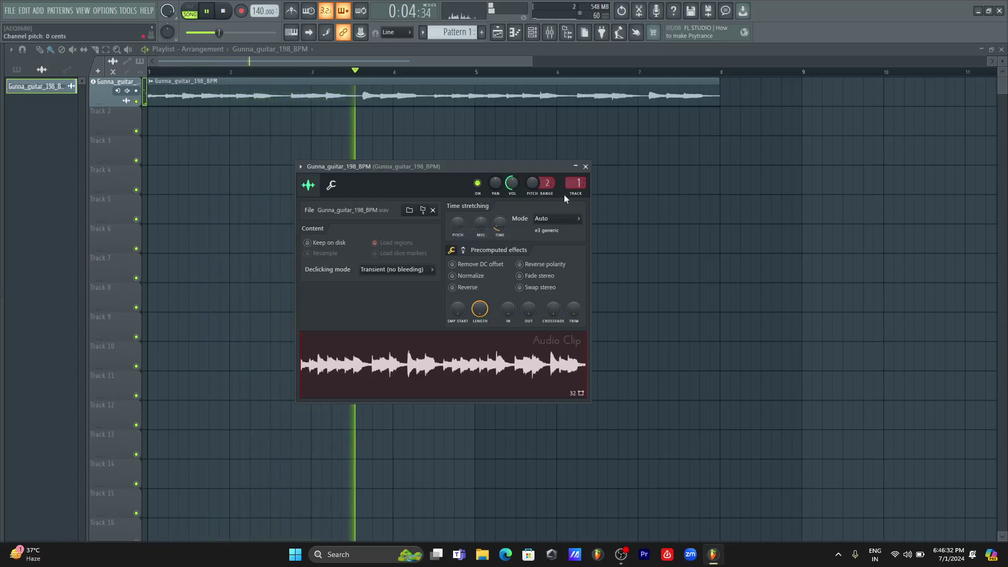
key(space)
Step: Open the KSHMR Reverb effect on the Master mixer track and place its window over the playlist
double_click(578, 183)
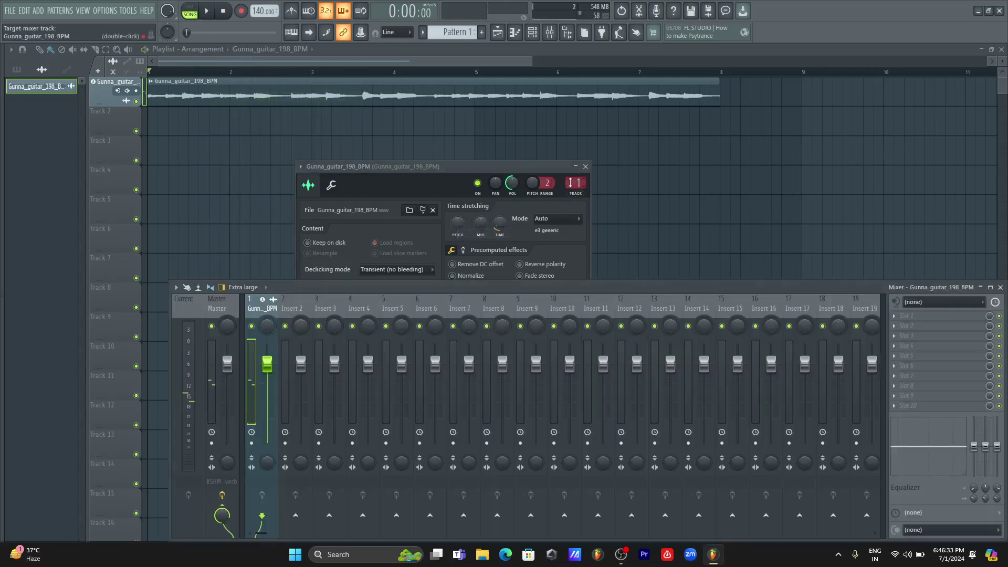
click(217, 304)
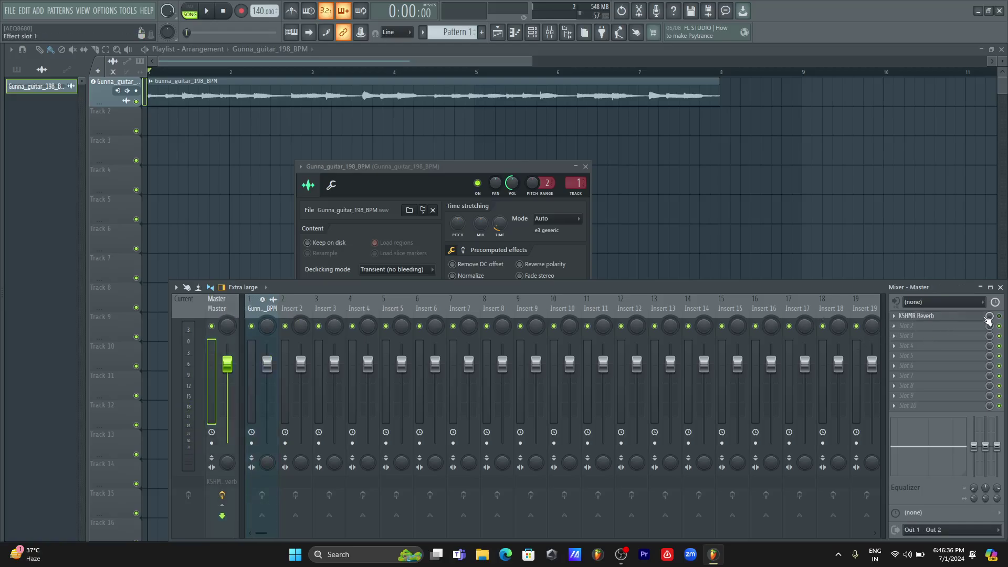
click(953, 317)
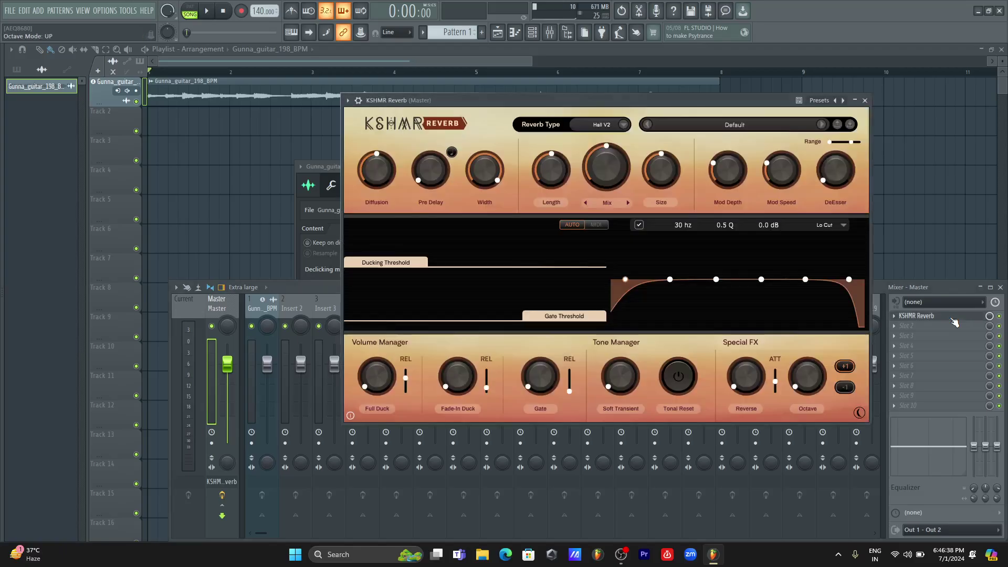
drag(676, 105, 554, 128)
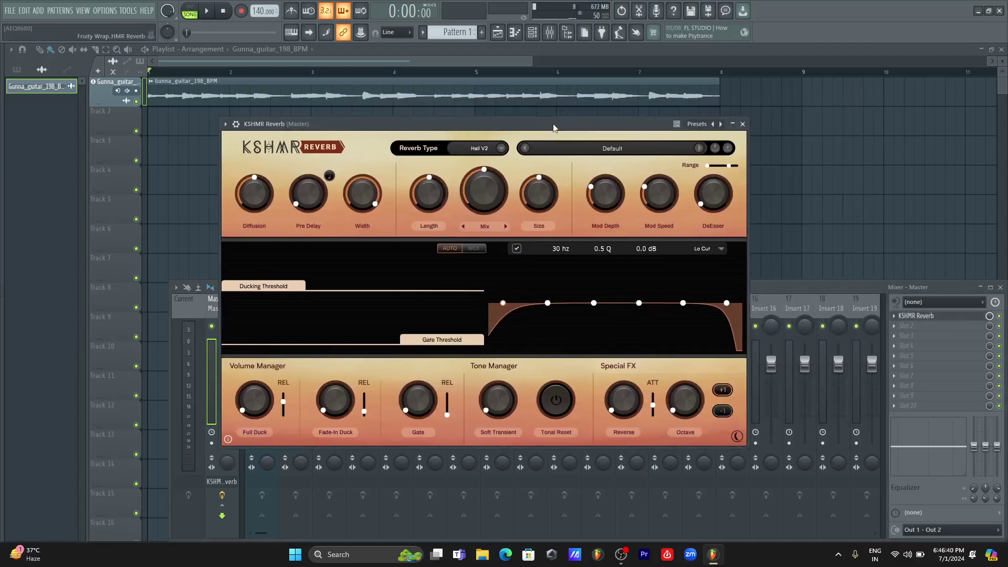
Step: Set the reverb type to Hall and look through the Hall preset category
click(500, 149)
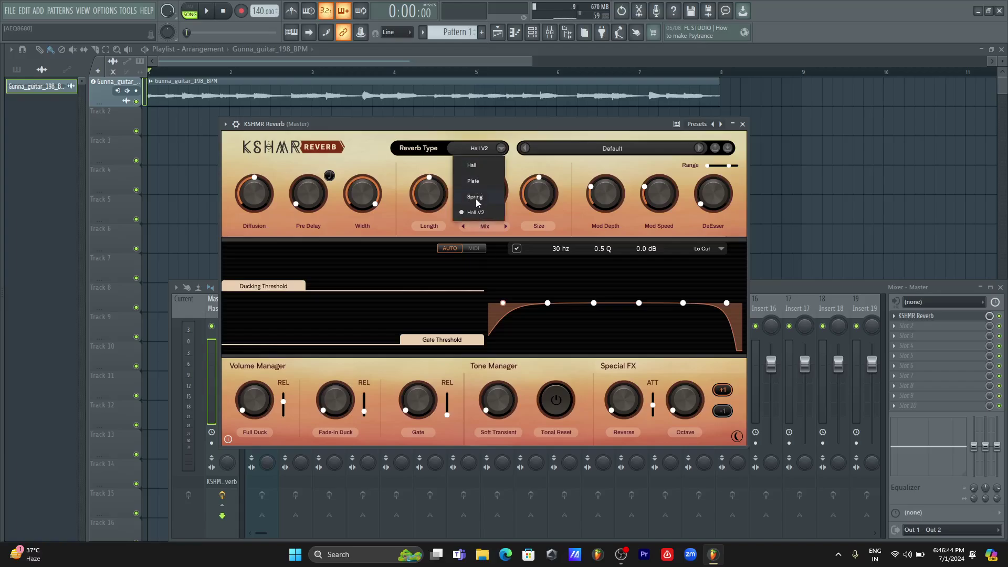
click(473, 166)
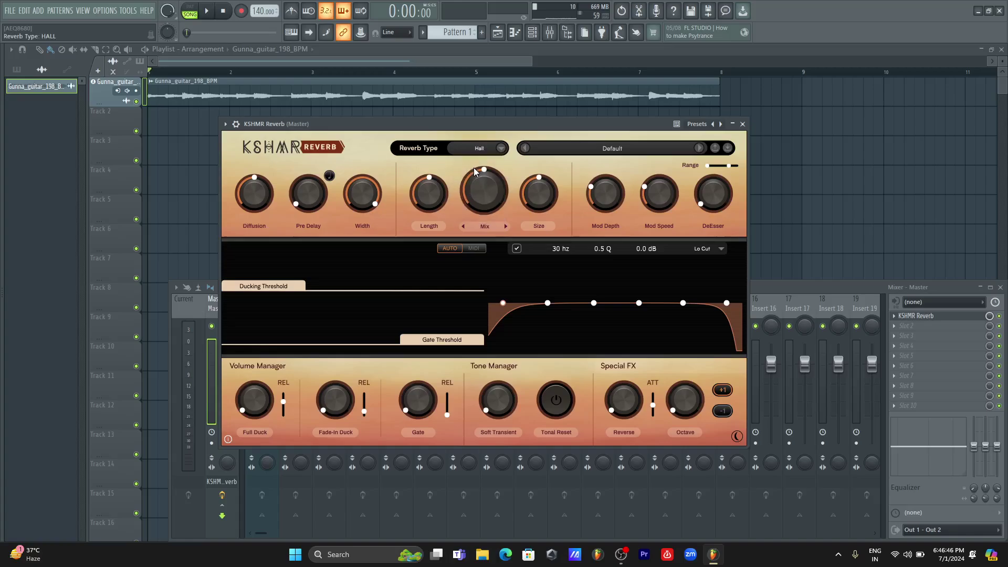
click(639, 151)
mouse_move(595, 211)
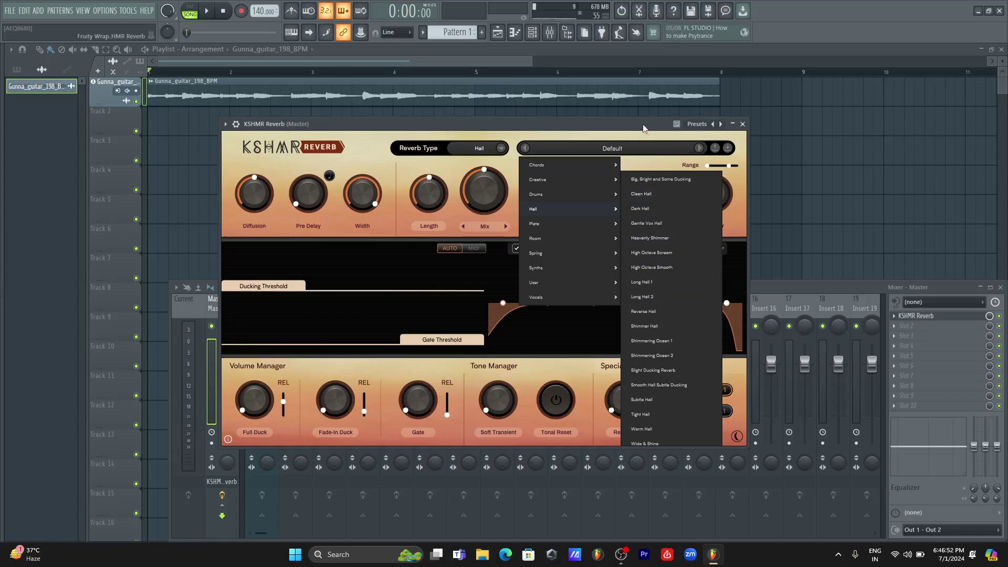
drag(644, 128, 681, 120)
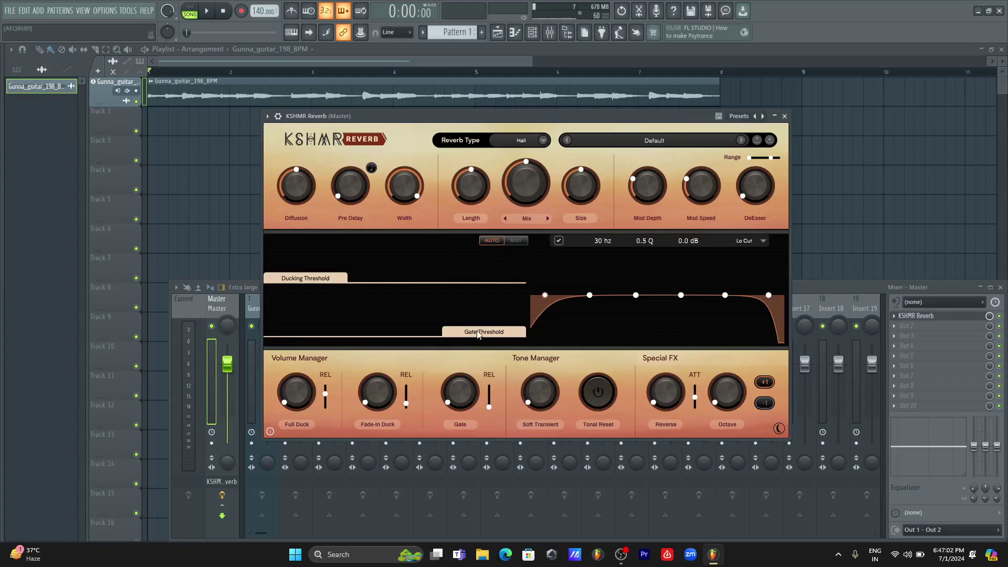
Step: Raise the reverb's gate threshold to about -34.4 dB and lower the ducking threshold slightly
drag(478, 334, 478, 313)
drag(326, 278, 325, 283)
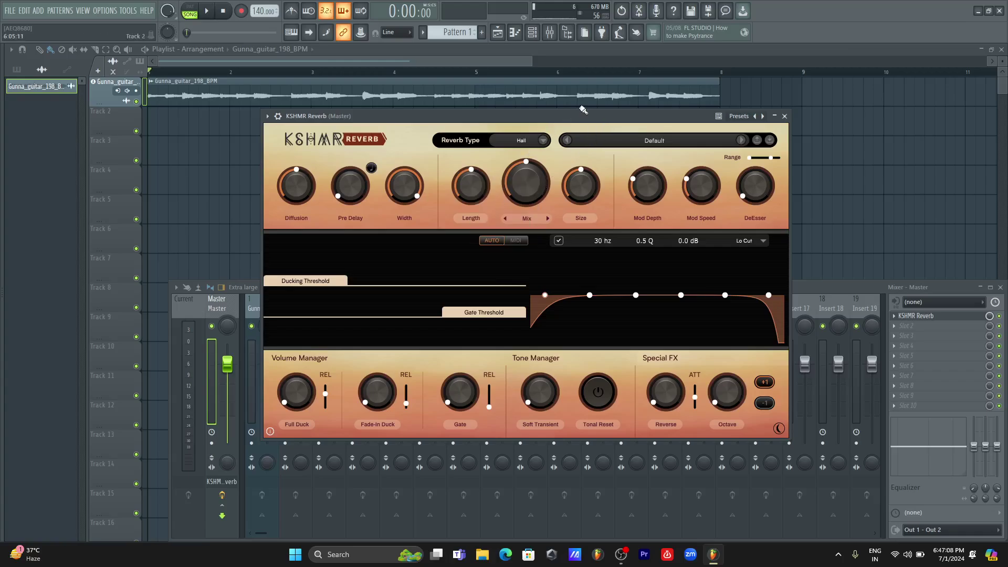
drag(583, 109, 588, 110)
Step: Play the clip while lowering the gate threshold near its minimum and the ducking threshold to about -41.2 dB
key(space)
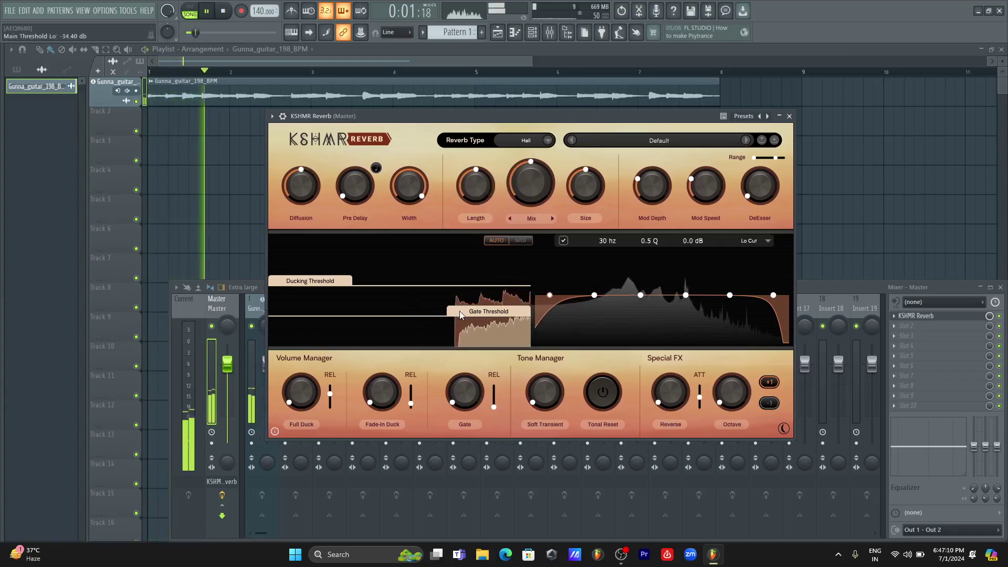
drag(460, 311, 464, 333)
drag(352, 284, 354, 322)
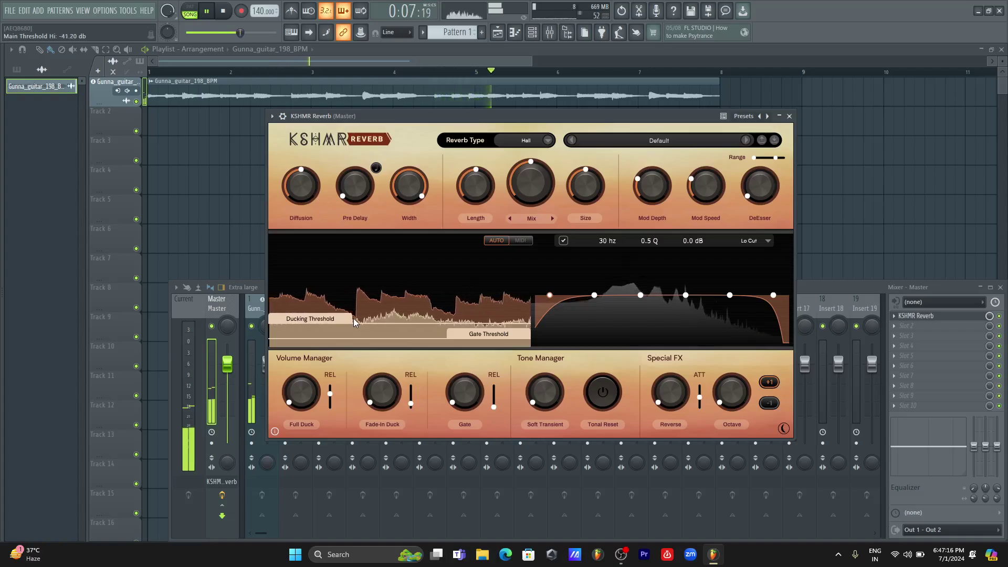
key(space)
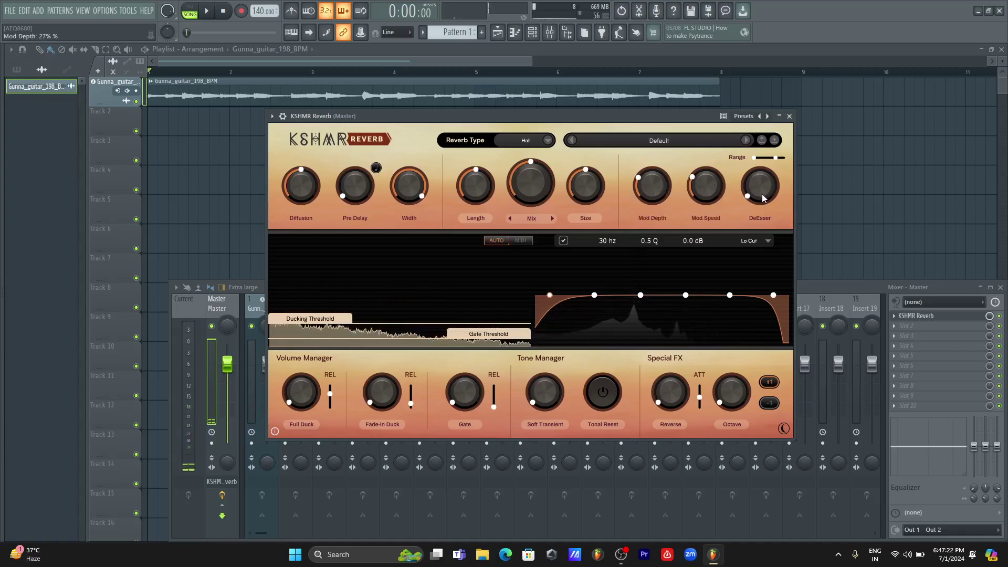
Step: Raise the reverb's De-esser amount and reduce its Width to just above the middle of its range
drag(760, 199, 757, 164)
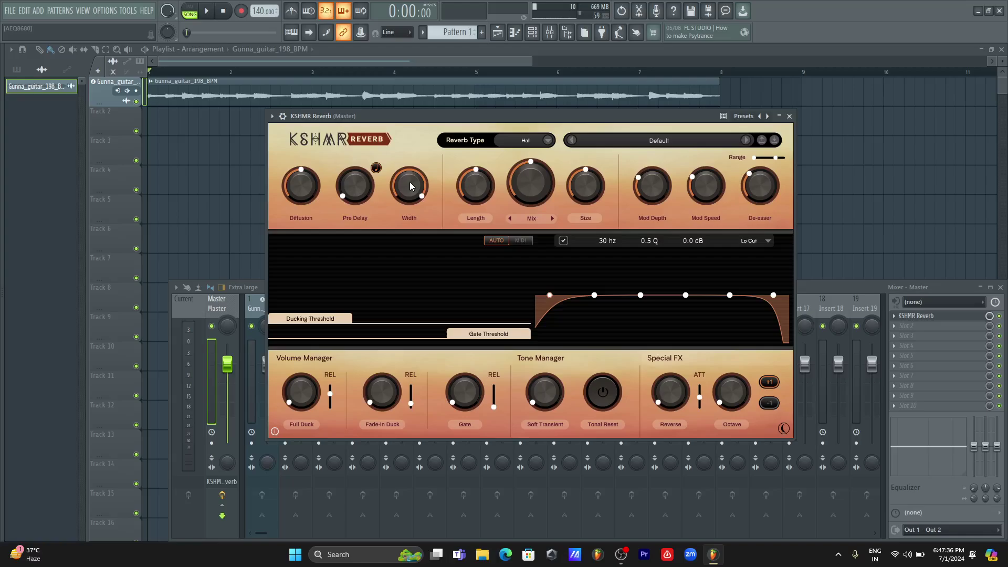
drag(410, 186, 409, 206)
drag(683, 116, 658, 103)
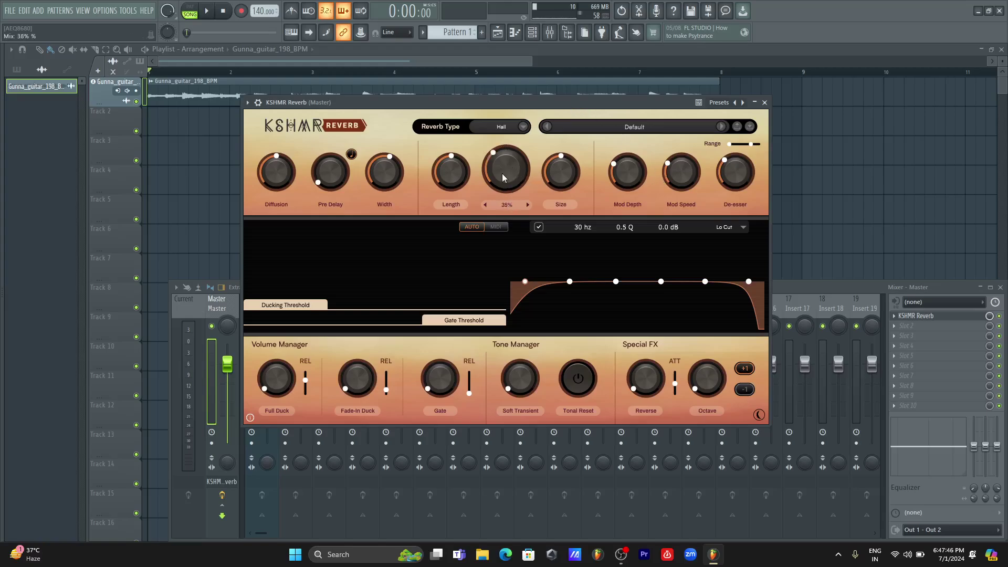
Step: Lower the reverb's Mix to 14%, slightly reduce Length and Size, and play the clip briefly
drag(502, 178, 503, 153)
drag(556, 176, 505, 196)
key(space)
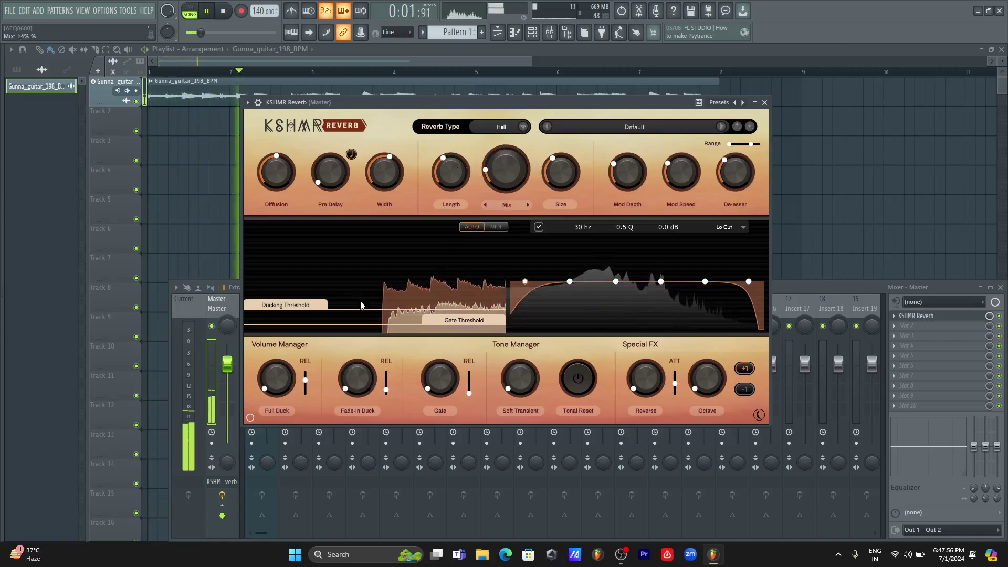
key(space)
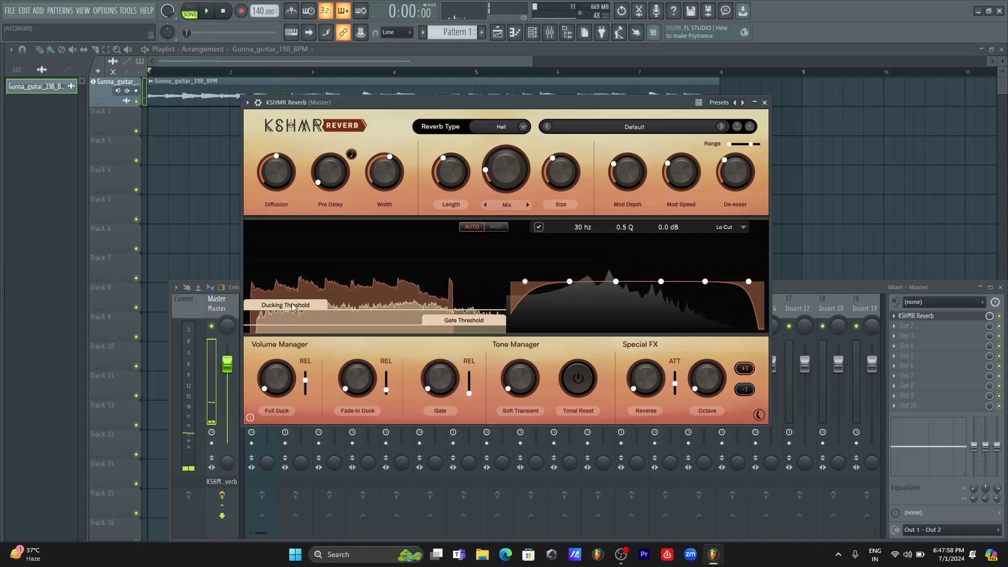
Step: Lower the reverb's gate threshold to its minimum and its ducking threshold to -96 dB
mouse_move(293, 309)
mouse_down()
mouse_move(294, 277)
mouse_move(296, 313)
mouse_up()
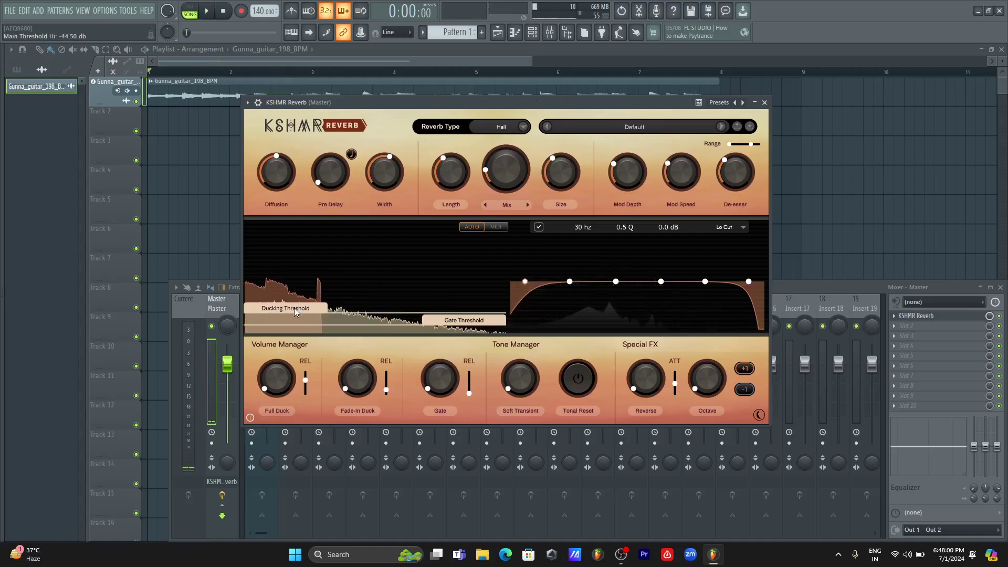
drag(452, 322, 444, 342)
drag(319, 310, 322, 331)
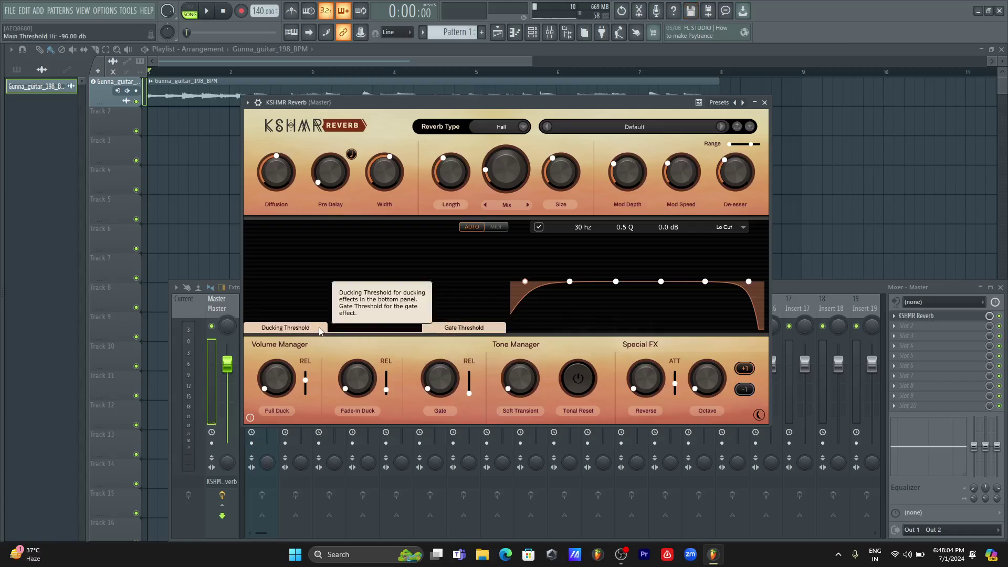
Step: Play the clip while raising the ducking and gate thresholds, with the low main threshold at about -53 dB
key(space)
drag(313, 336, 316, 314)
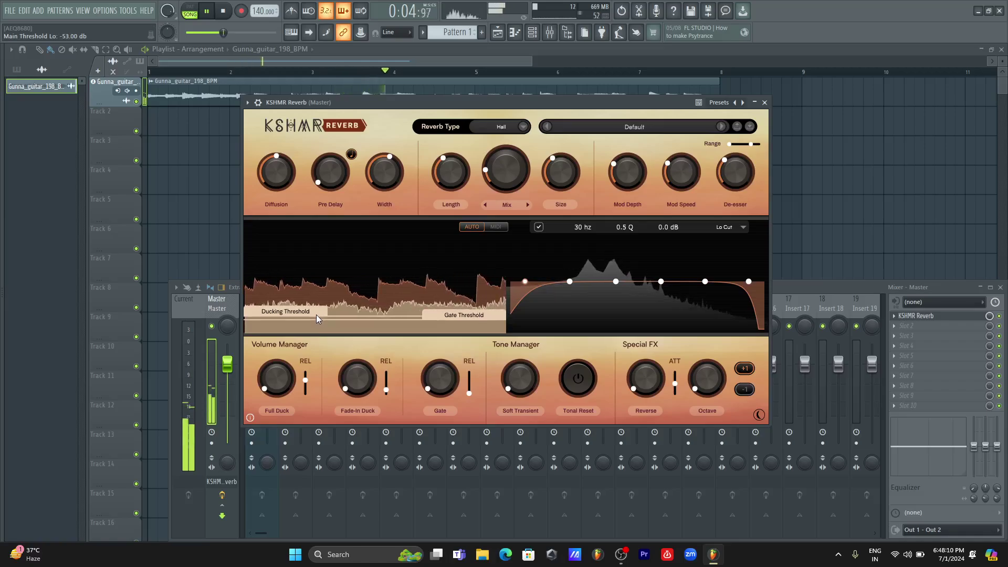
key(space)
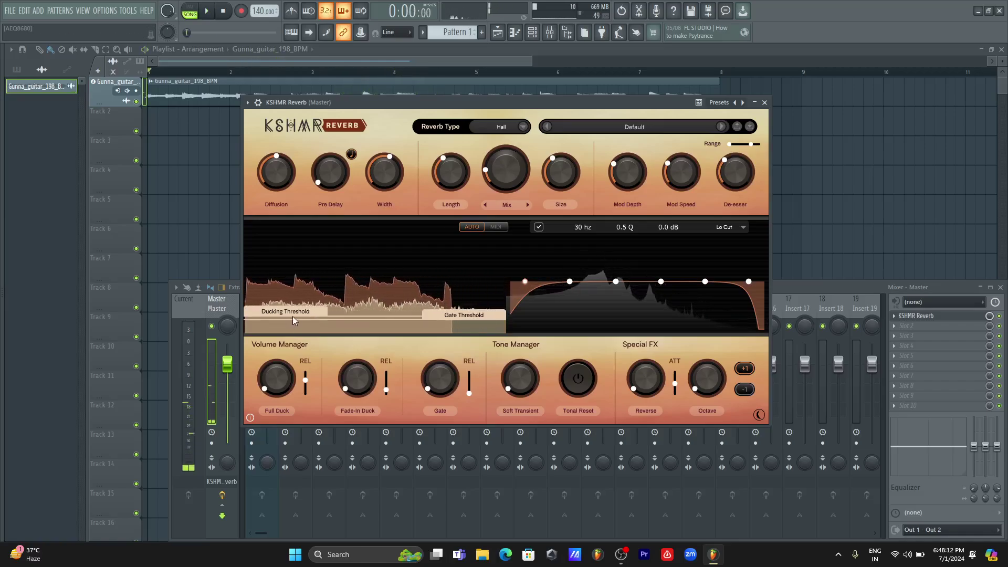
mouse_move(292, 316)
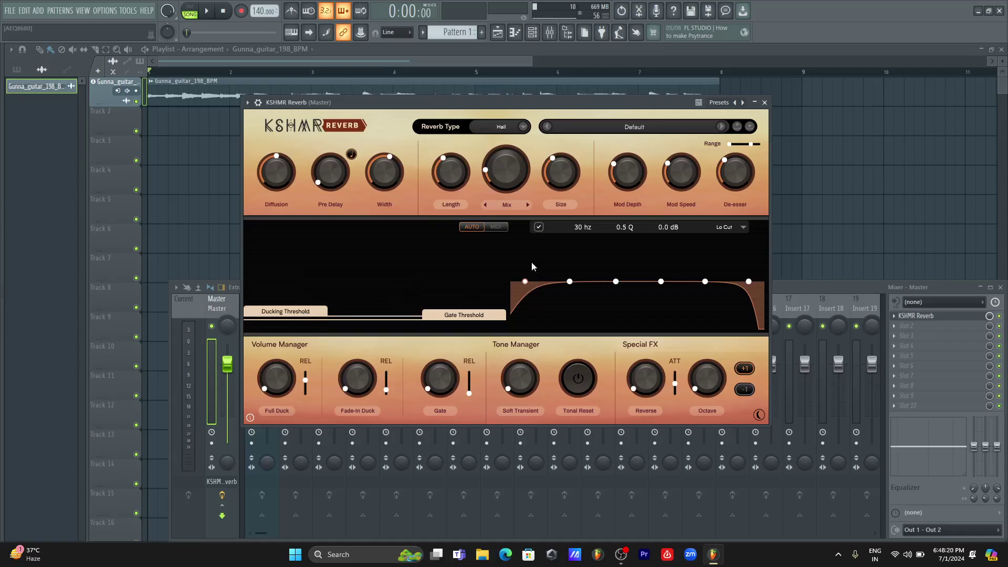
Step: Set the reverb equalizer's low cut to about 455 Hz and its high cut to about 10.7 kHz
drag(525, 282, 605, 281)
drag(617, 281, 626, 282)
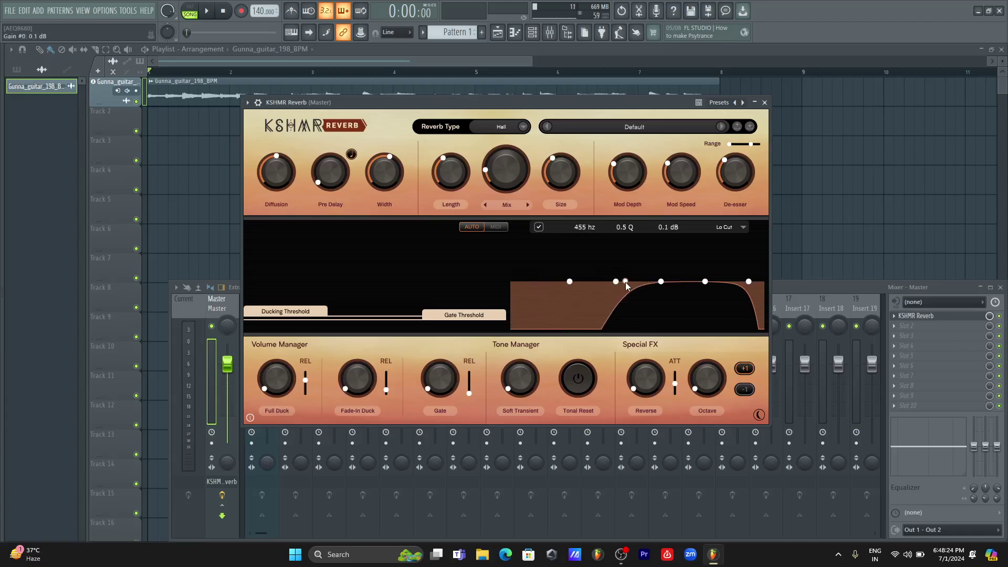
drag(749, 282, 741, 281)
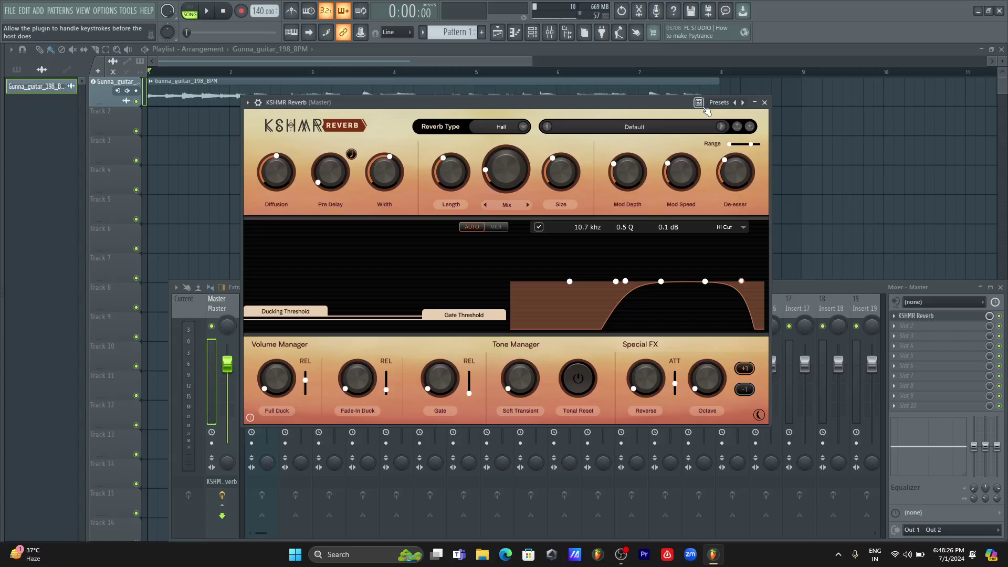
Step: Play the clip briefly with the filtered reverb and close the KSHMR Reverb window
key(space)
click(764, 103)
key(space)
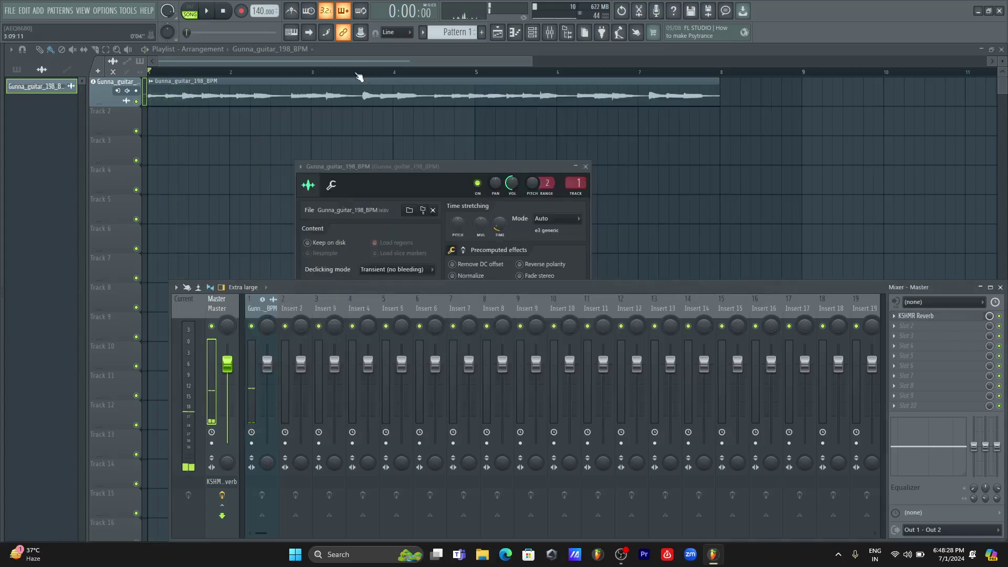
click(98, 11)
click(119, 44)
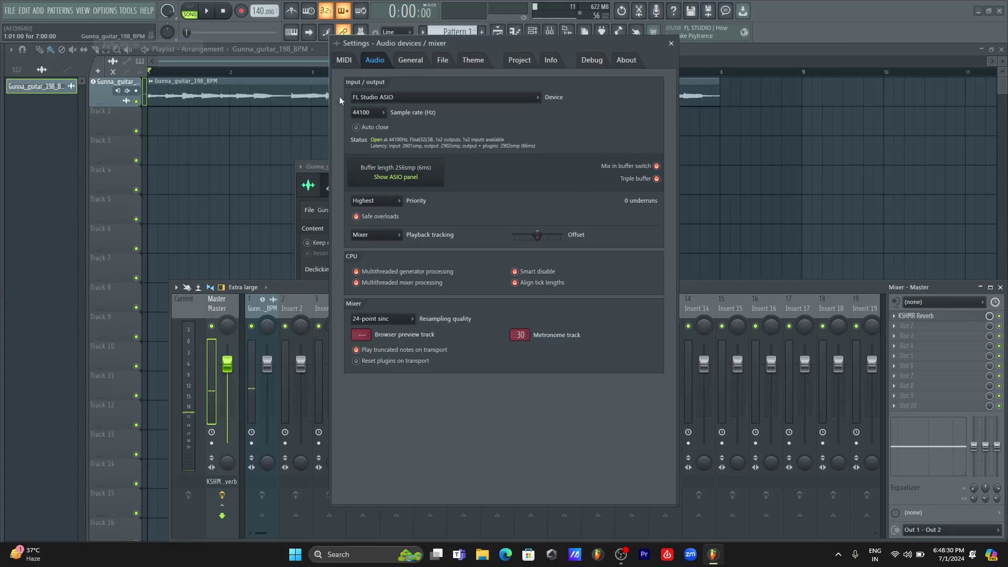
click(671, 44)
Step: Open the FL Cloud Plugins manager and look through the available Generators
click(132, 11)
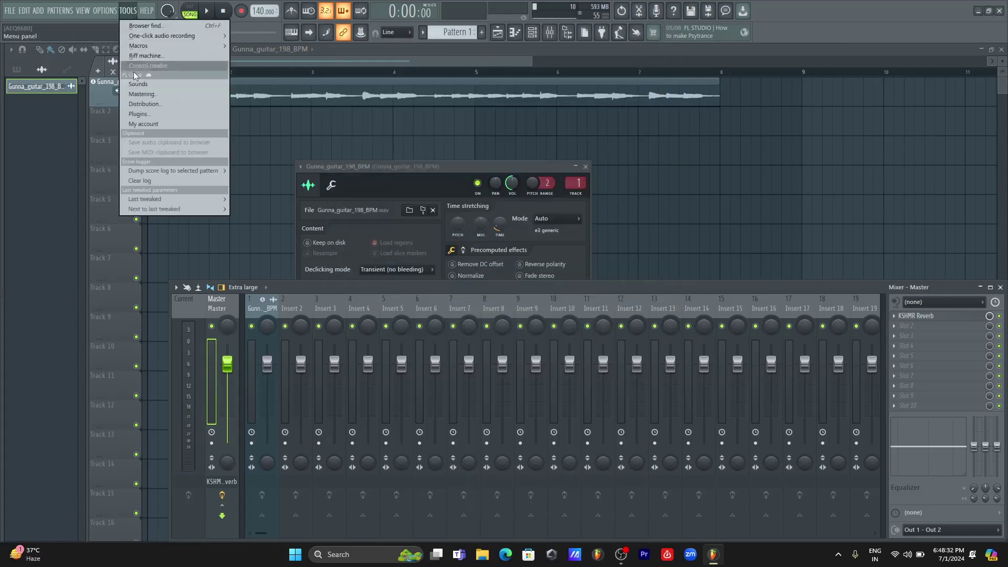
click(156, 115)
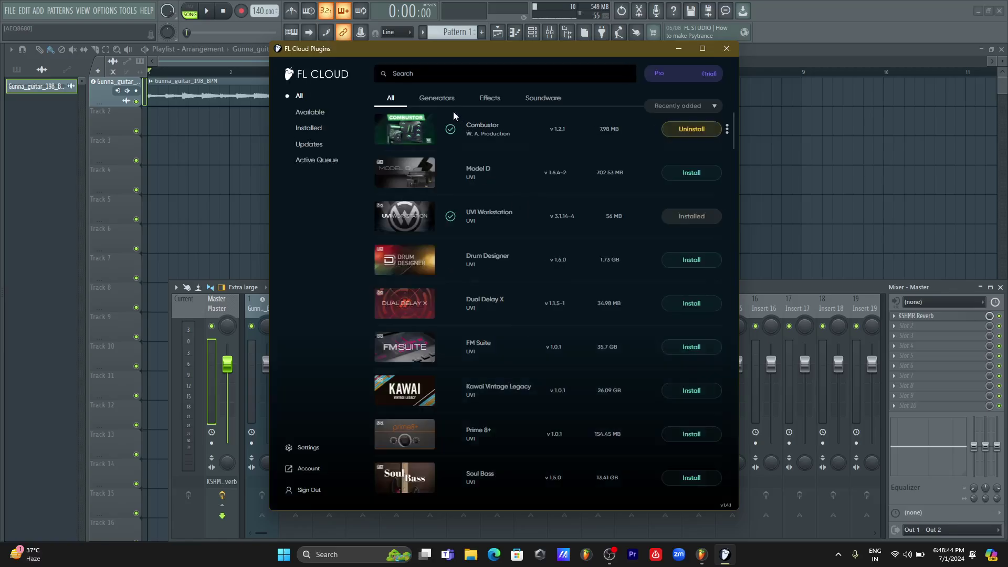
click(446, 102)
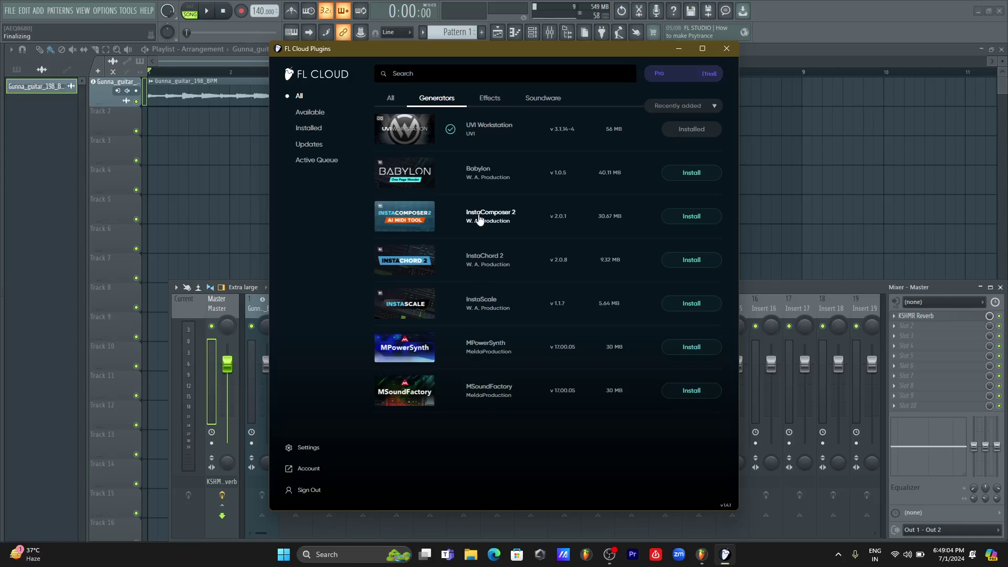
Step: Look through the Soundware category in FL Cloud Plugins, moving the manager window slightly
click(543, 98)
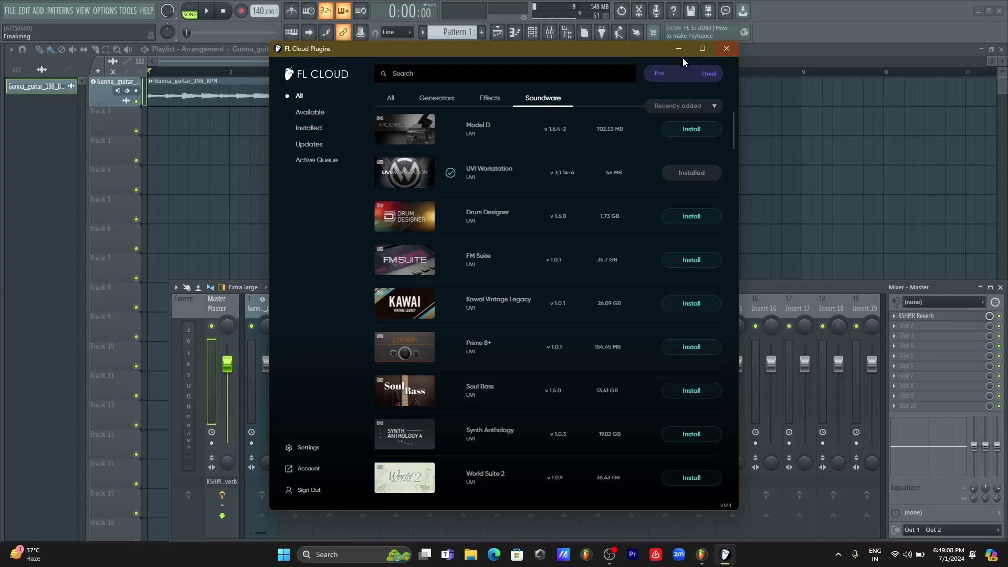
drag(659, 56, 677, 79)
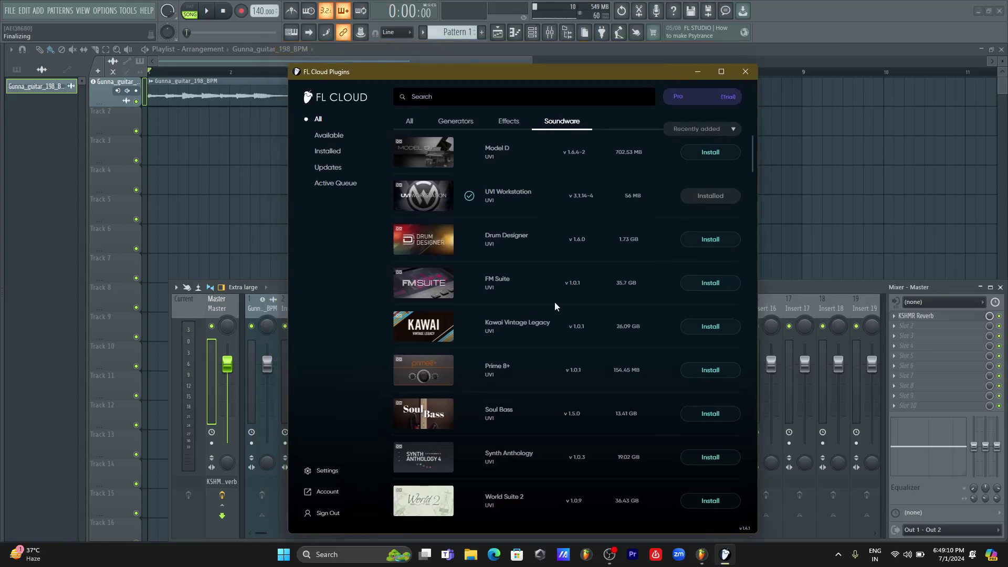
scroll(556, 306, down, 3)
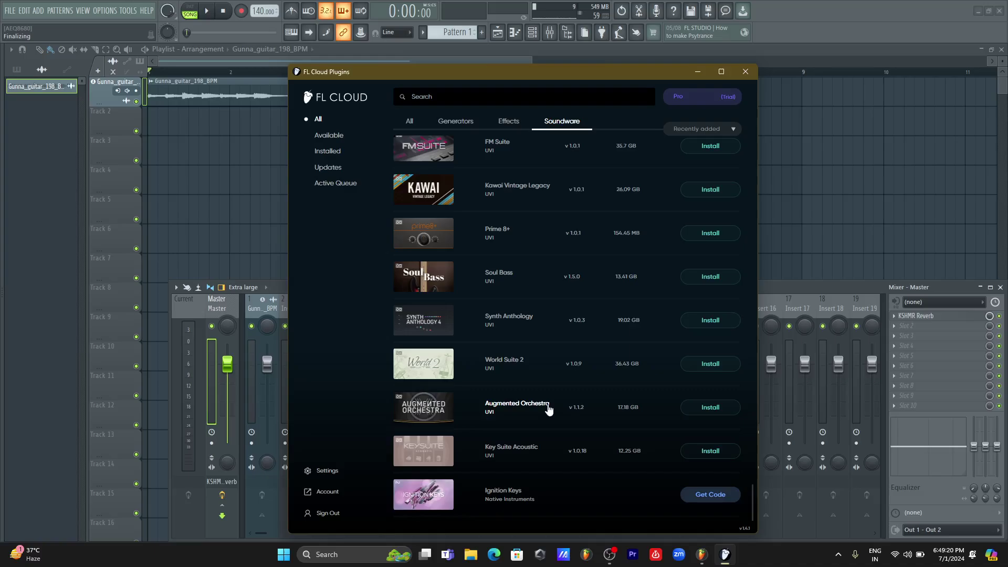
scroll(549, 409, up, 3)
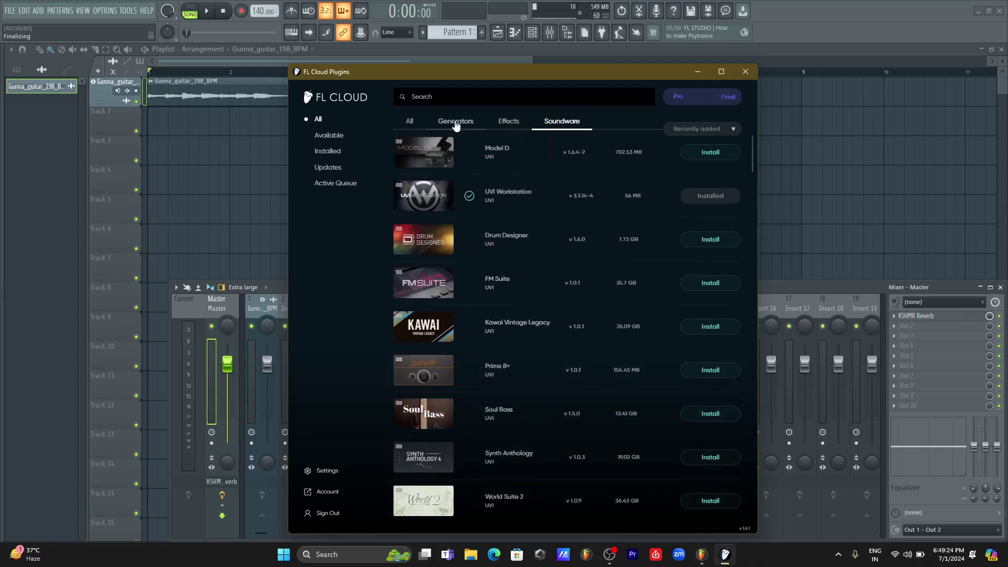
Step: Revisit the Generators category and look through the list of Effects plugins
click(455, 121)
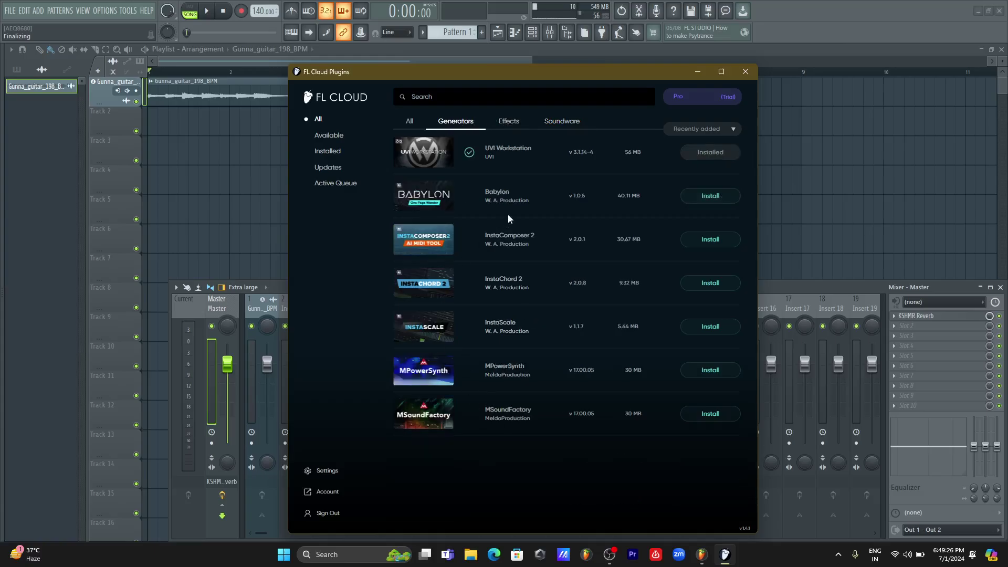
click(508, 121)
scroll(535, 257, down, 5)
scroll(535, 258, down, 20)
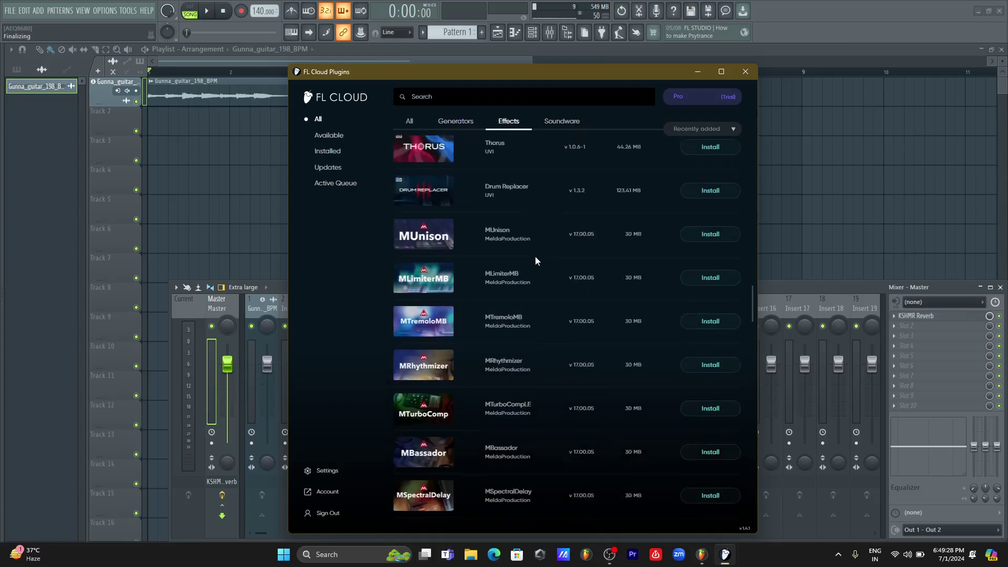